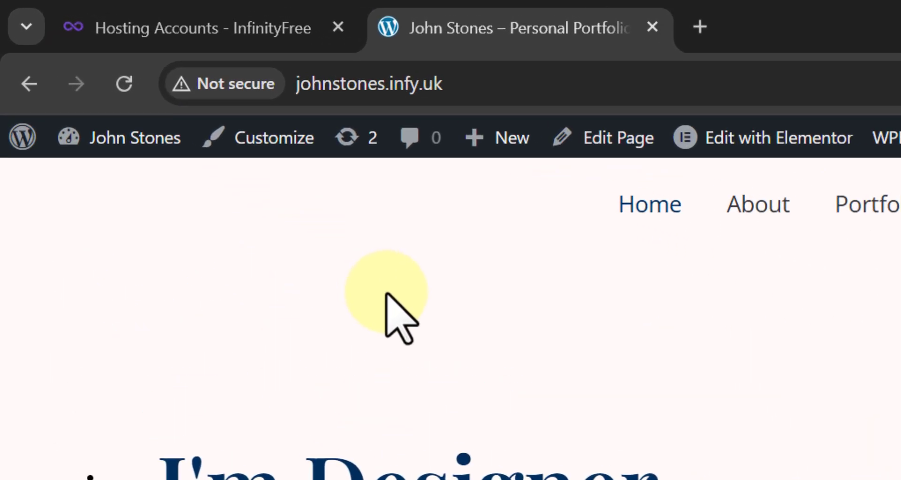
# Inspect the site's connection security, then find the johnstones.infy.uk domain in the hosting account.
pyautogui.click(217, 89)
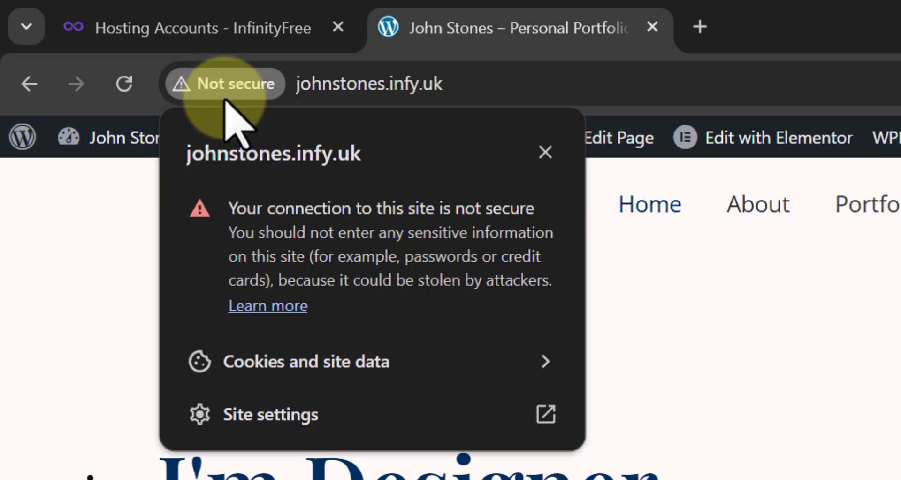
pyautogui.click(226, 87)
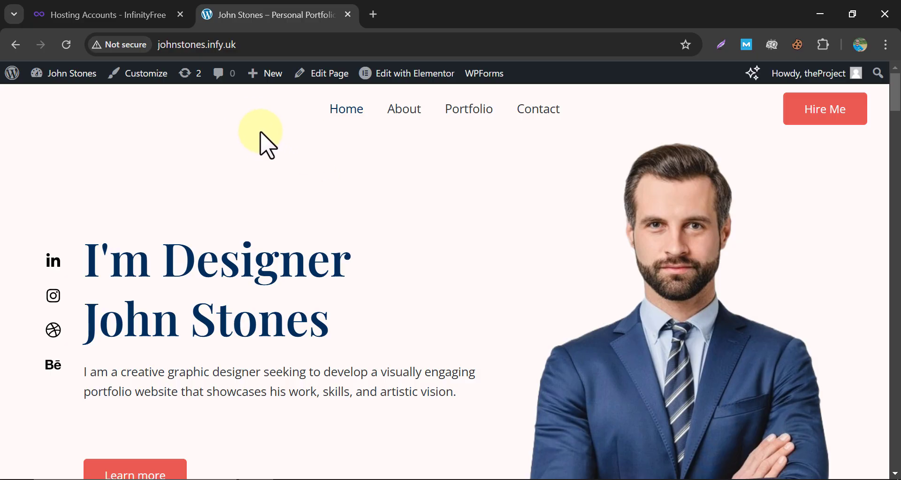
pyautogui.click(113, 16)
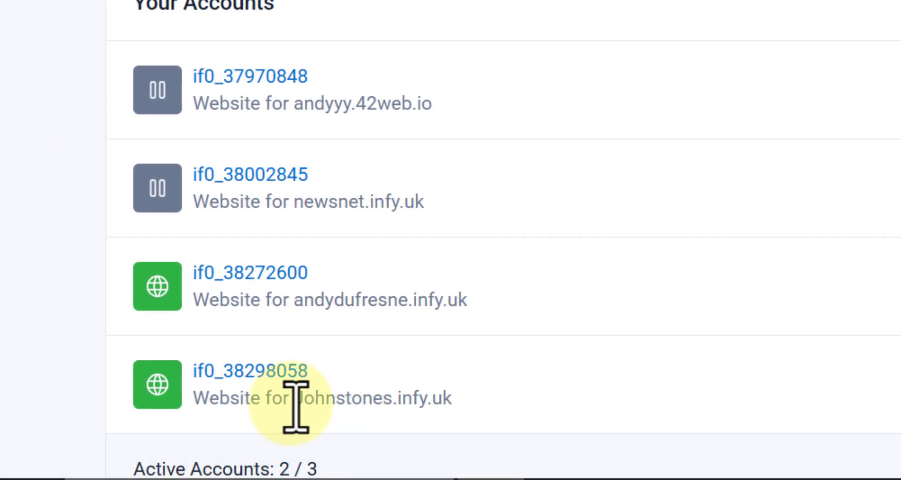
pyautogui.moveTo(297, 405); pyautogui.dragTo(459, 388)
pyautogui.click(488, 386)
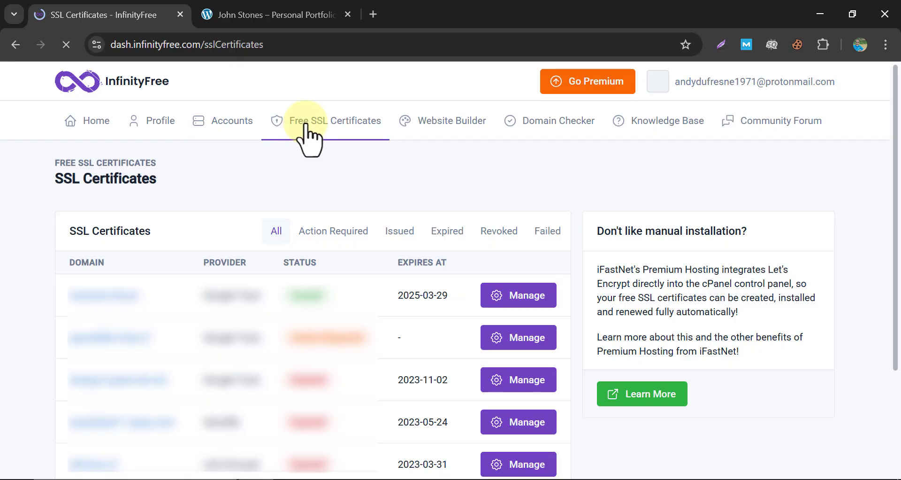
# Start a new Free SSL Certificate order from the SSL certificates section.
pyautogui.scroll(-1, 221, 160)
pyautogui.scroll(-3, 221, 160)
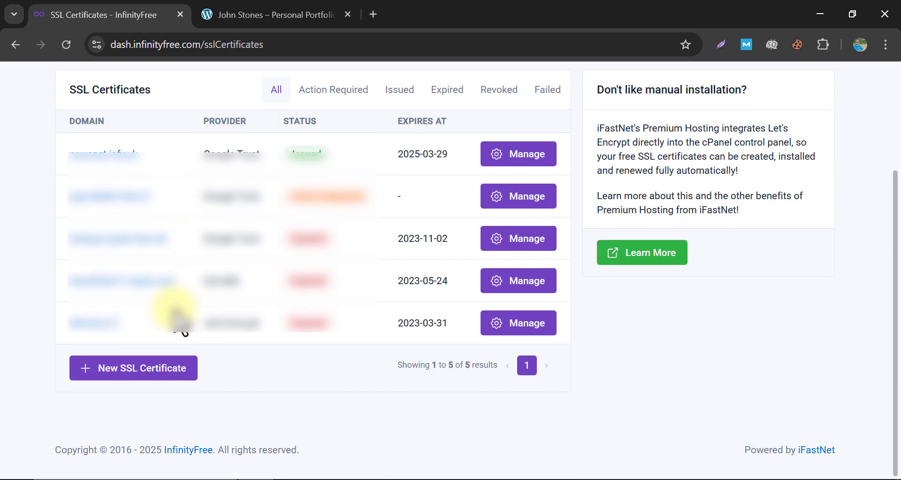
pyautogui.click(136, 366)
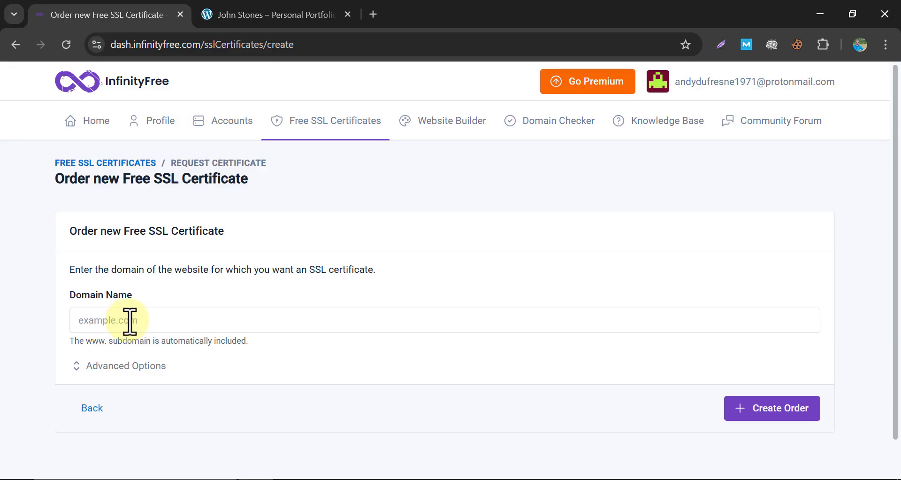
# Copy the portfolio site's URL and paste it into the Domain Name field.
pyautogui.click(281, 14)
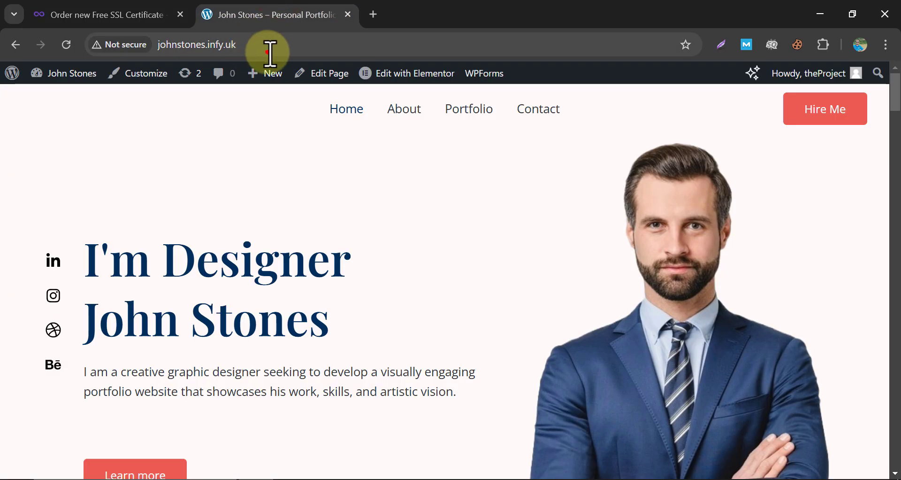
pyautogui.click(271, 51)
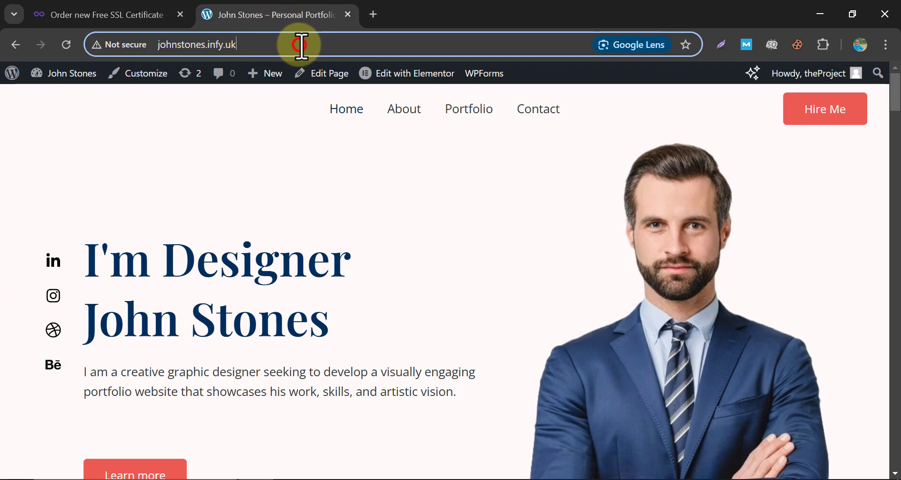
pyautogui.rightClick(179, 47)
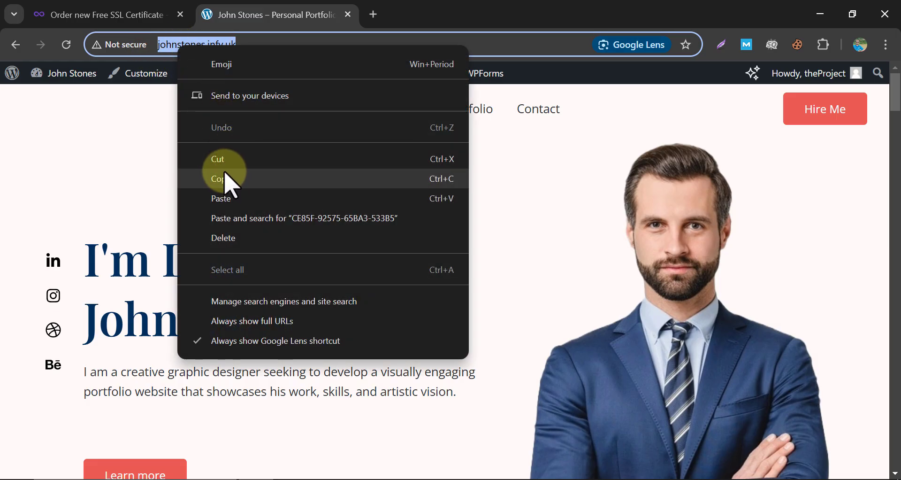
pyautogui.click(230, 183)
pyautogui.click(171, 10)
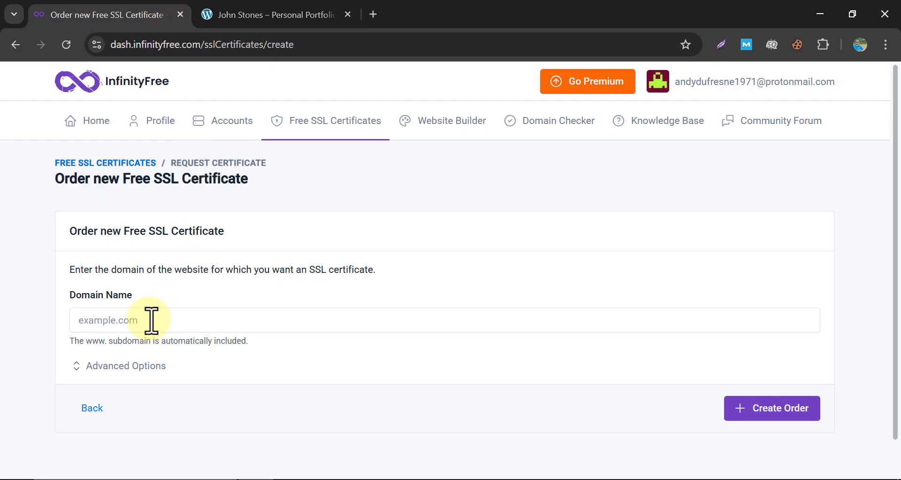
pyautogui.rightClick(152, 320)
pyautogui.click(202, 286)
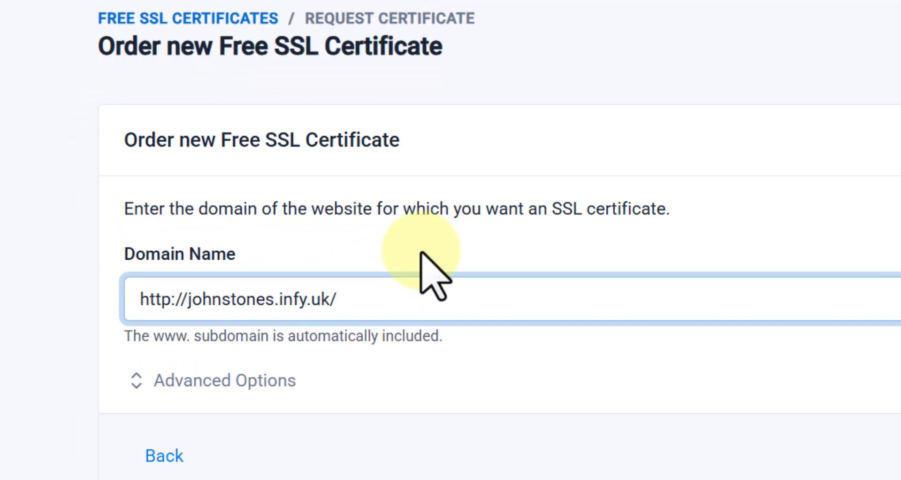
pyautogui.press('BackSpace')
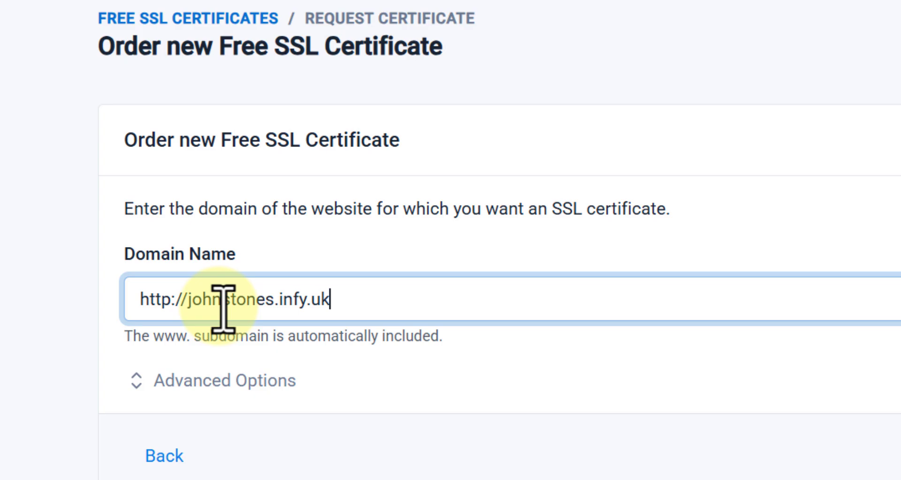
pyautogui.click(191, 300)
pyautogui.press('BackSpace')
pyautogui.press('BackSpace')
pyautogui.press('BackSpace')
pyautogui.press('BackSpace')
pyautogui.press('BackSpace')
pyautogui.press('BackSpace')
pyautogui.press('BackSpace')
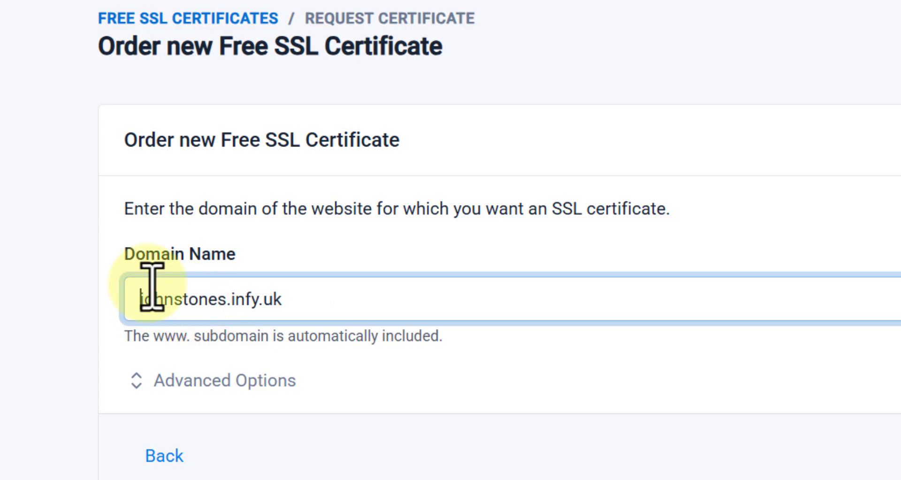
pyautogui.click(424, 228)
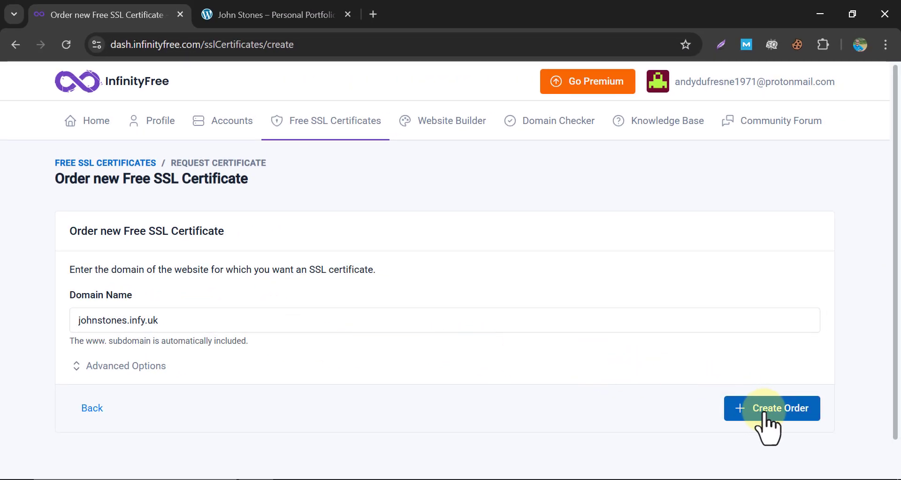
pyautogui.click(765, 412)
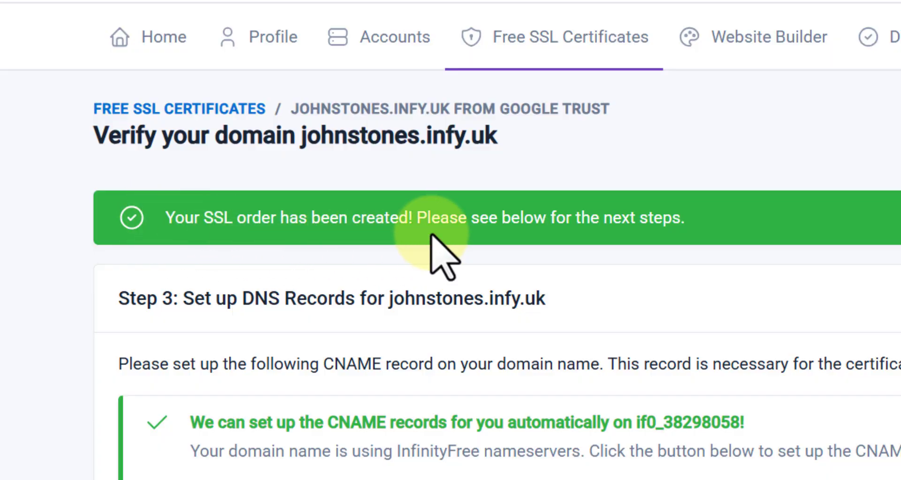
# Set up the _acme-challenge CNAME record automatically and check its status, still Not Ready.
pyautogui.scroll(-2, 431, 236)
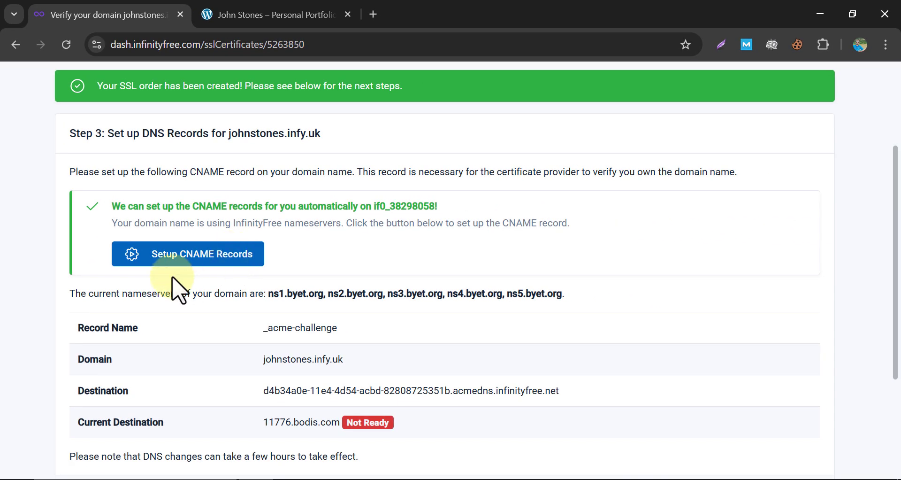
pyautogui.click(145, 257)
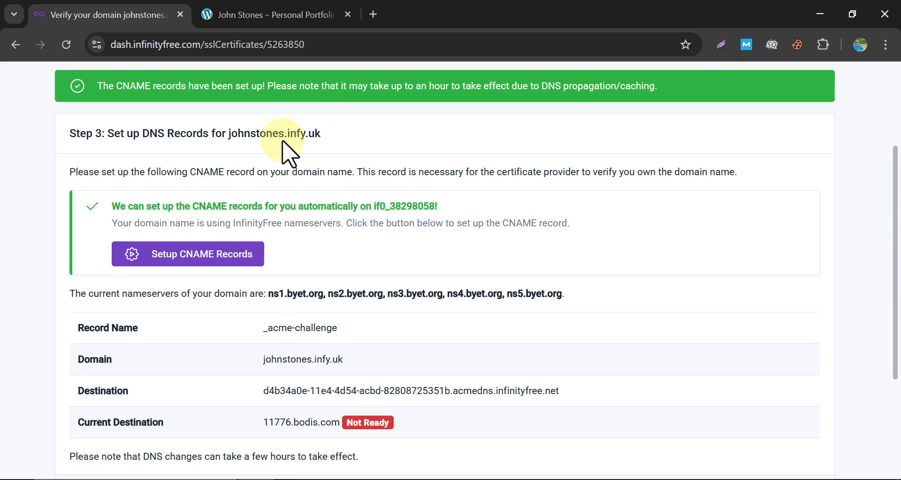
pyautogui.scroll(-2, 362, 271)
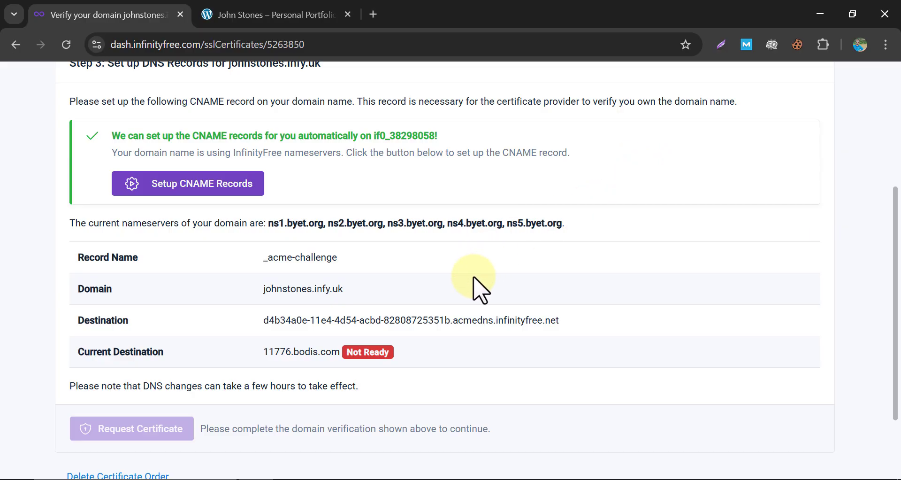
# Once the CNAME is Ready, request the Google Trust certificate and refresh until it's issued, expiring 2025-05-19.
pyautogui.click(66, 44)
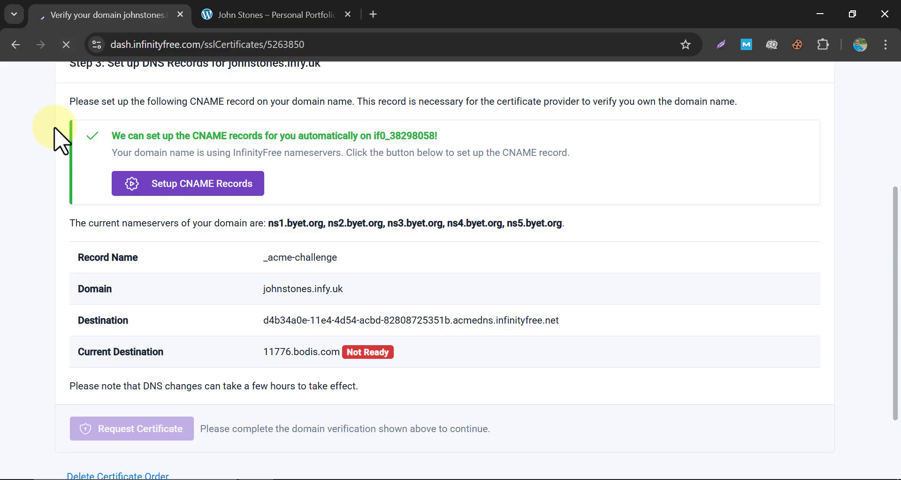
pyautogui.scroll(-2, 610, 305)
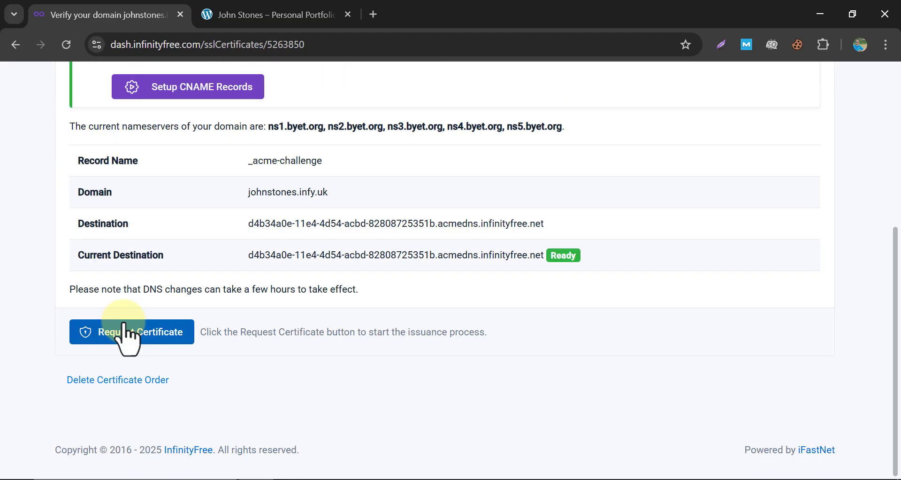
pyautogui.click(77, 336)
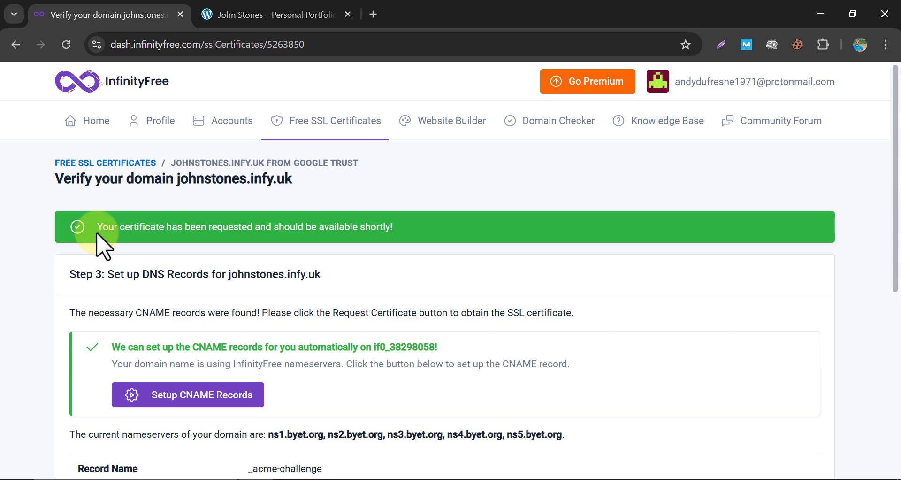
pyautogui.scroll(-6, 42, 254)
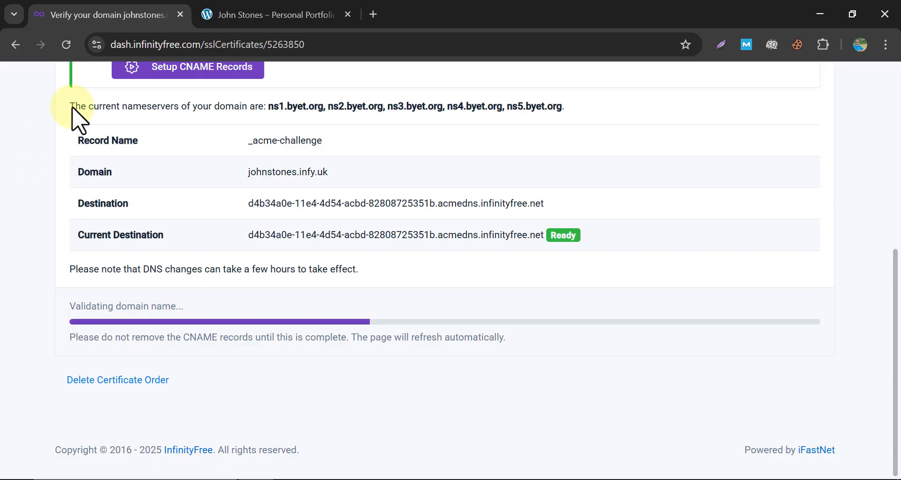
pyautogui.click(66, 44)
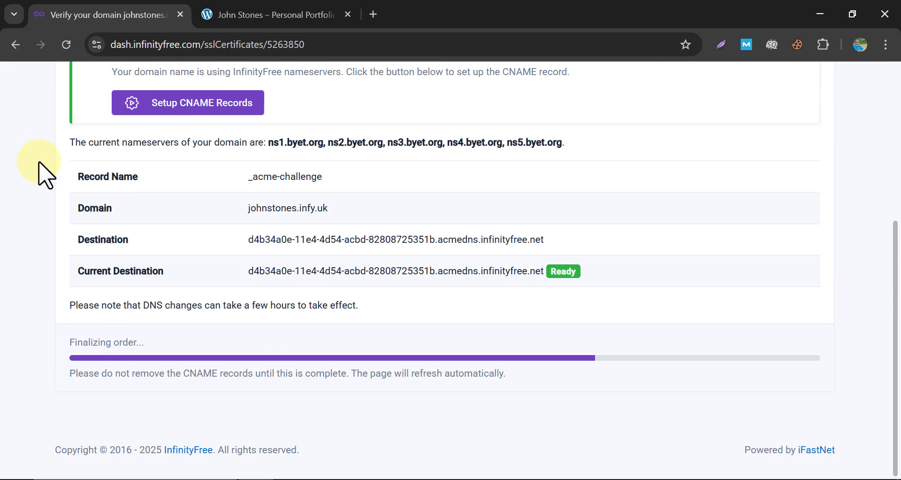
pyautogui.click(66, 44)
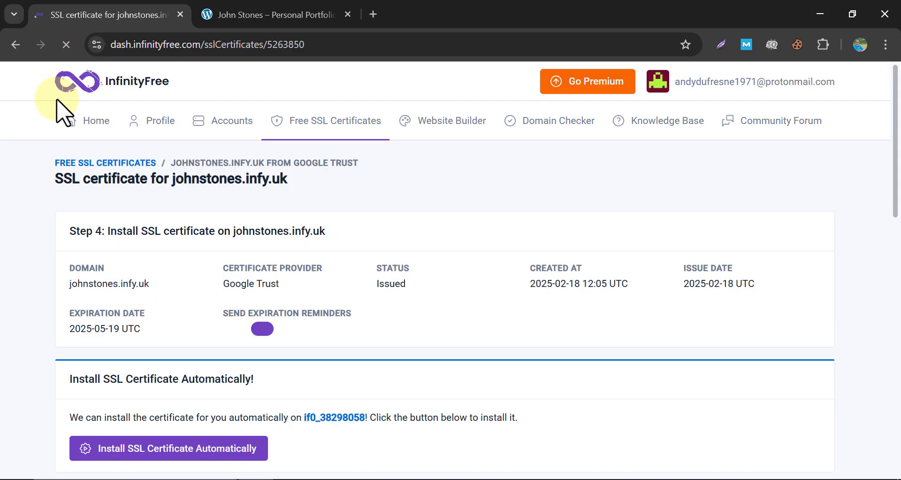
# Expand and collapse the Private Key and Certificate panel, returning to the automatic install option.
pyautogui.scroll(-12, 32, 171)
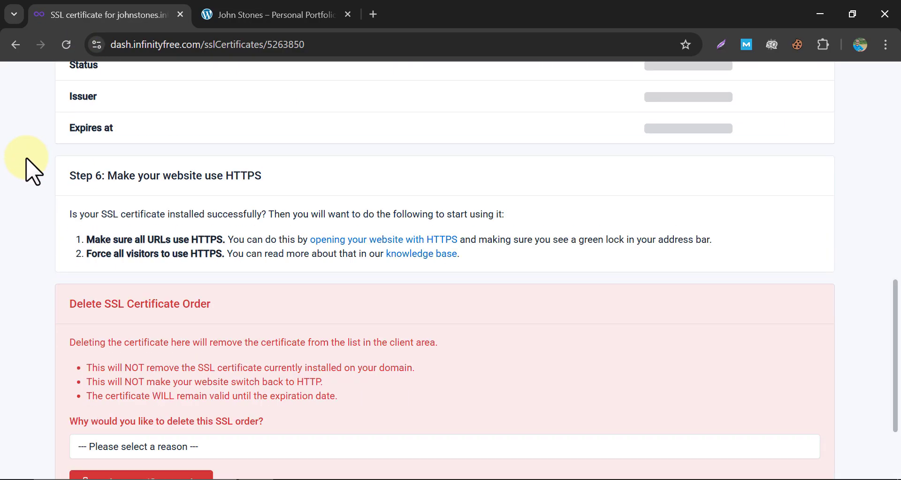
pyautogui.scroll(10, 32, 171)
pyautogui.scroll(3, 32, 172)
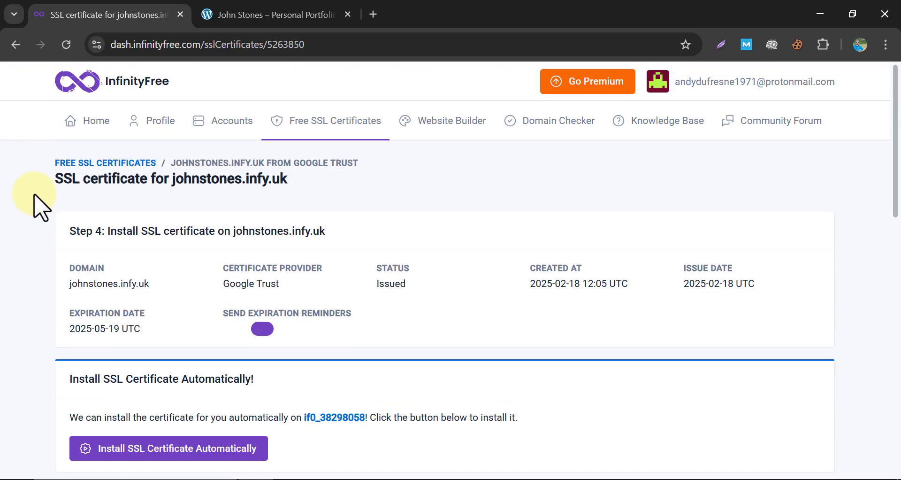
pyautogui.scroll(-3, 40, 206)
pyautogui.scroll(3, 39, 196)
pyautogui.scroll(-3, 39, 200)
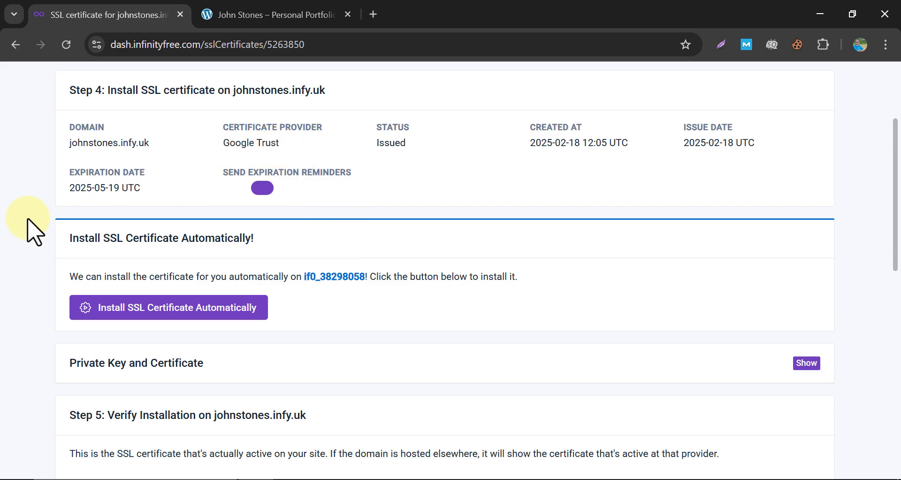
pyautogui.scroll(-1, 52, 281)
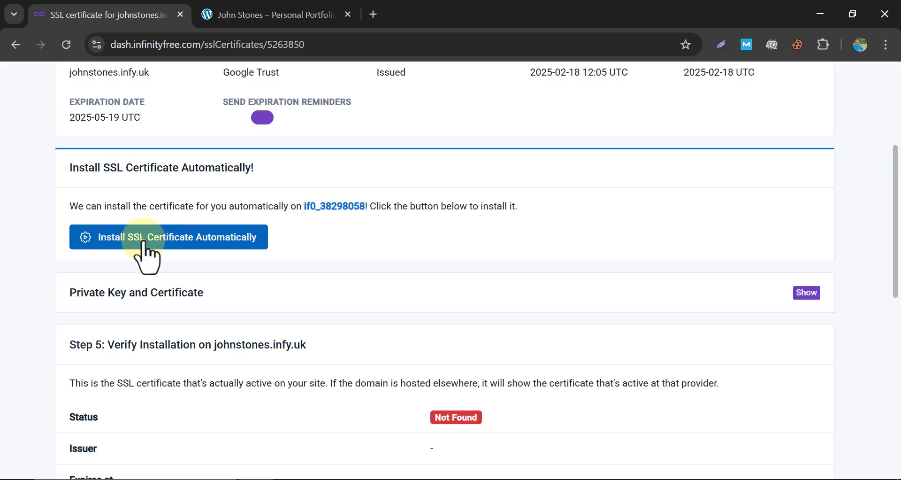
pyautogui.click(806, 293)
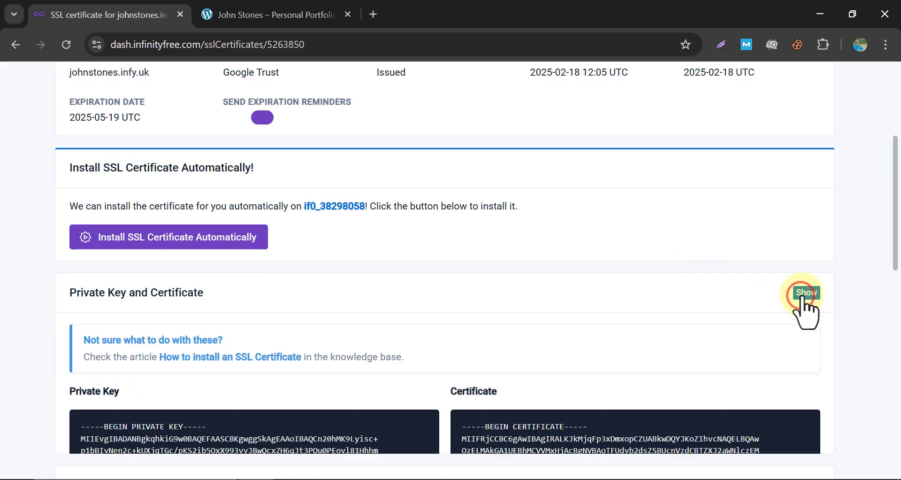
pyautogui.scroll(-10, 555, 306)
pyautogui.scroll(6, 460, 272)
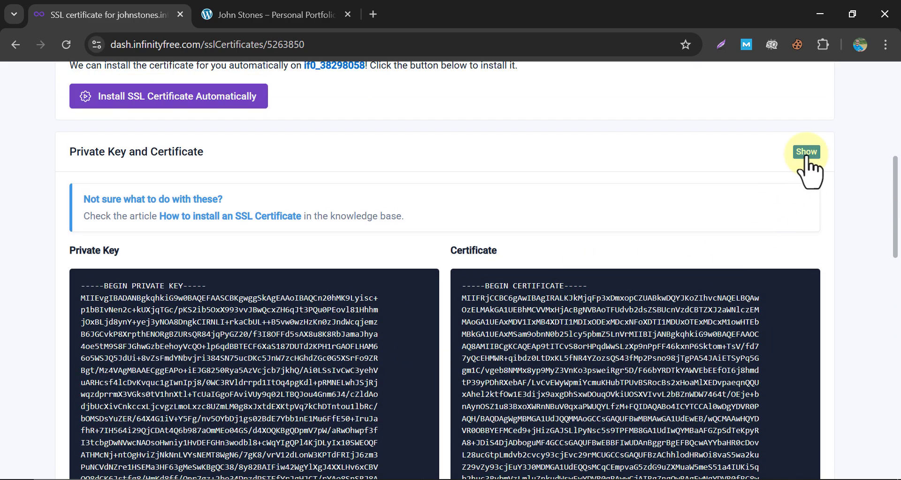
pyautogui.click(807, 154)
pyautogui.scroll(3, 368, 306)
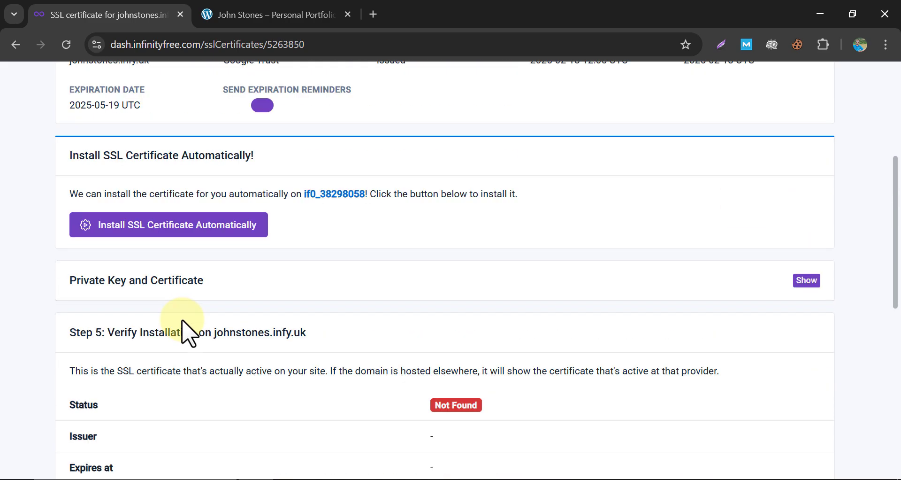
# Install the SSL certificate on johnstones.infy.uk automatically.
pyautogui.click(145, 240)
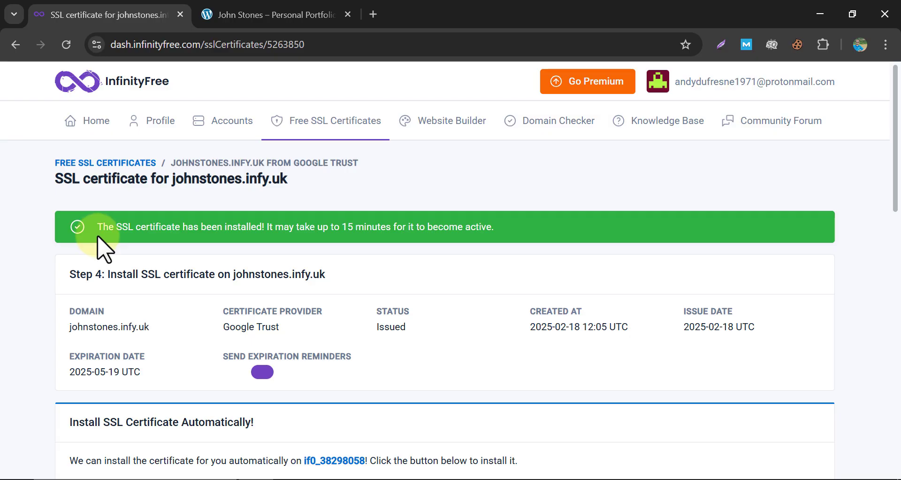
pyautogui.scroll(-9, 26, 244)
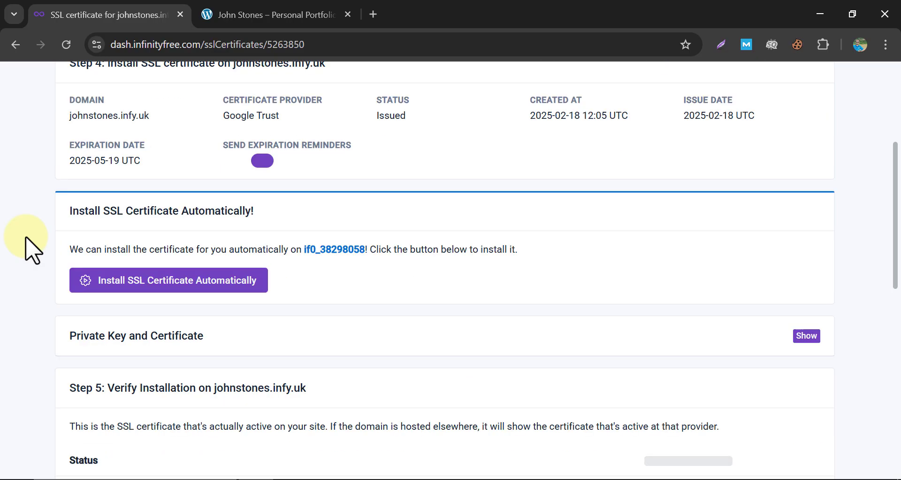
pyautogui.scroll(-3, 24, 245)
pyautogui.scroll(3, 24, 245)
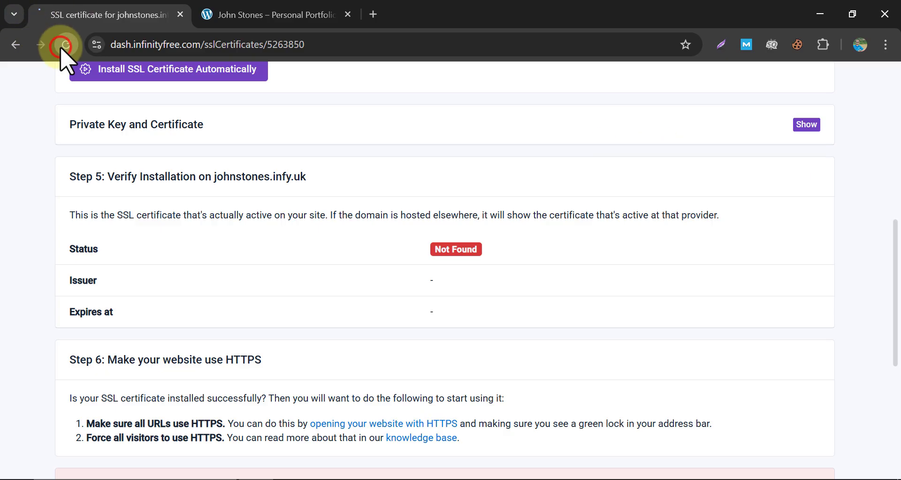
# Refresh until Step 5 reports the Google Trust Services certificate Active, then return to the portfolio site.
pyautogui.click(62, 46)
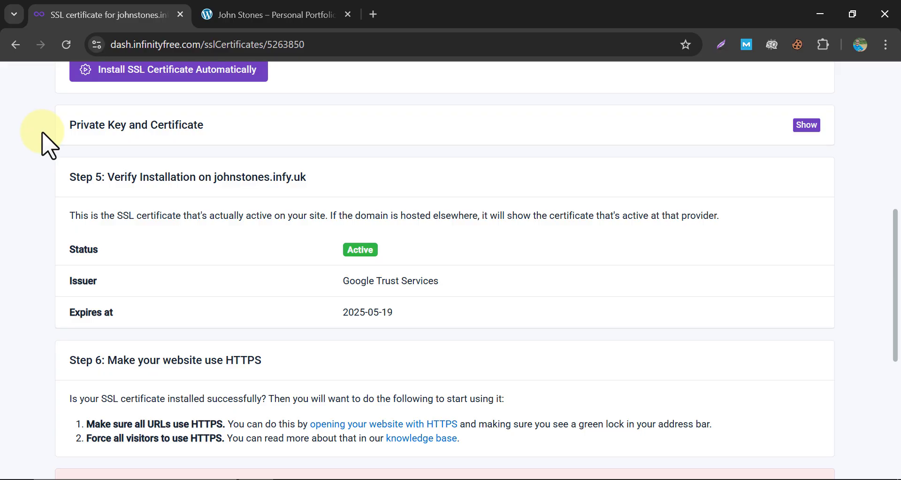
pyautogui.scroll(-5, 36, 177)
pyautogui.scroll(7, 33, 181)
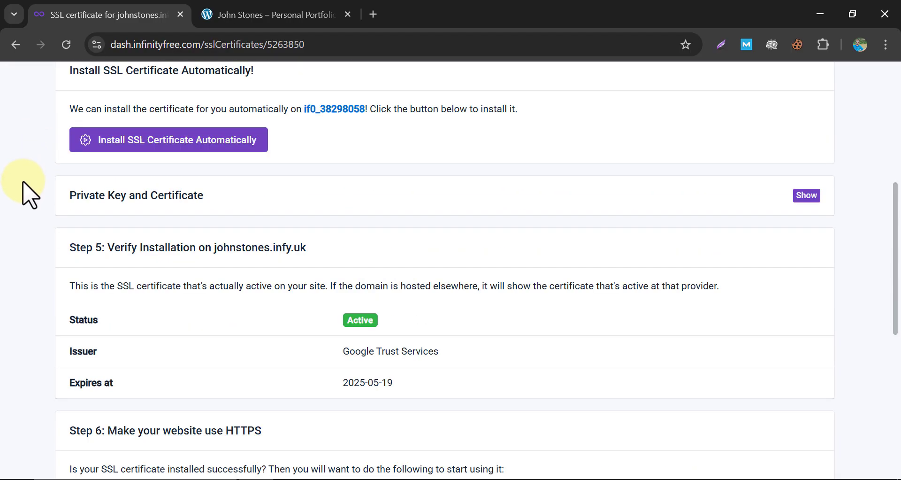
pyautogui.scroll(8, 29, 194)
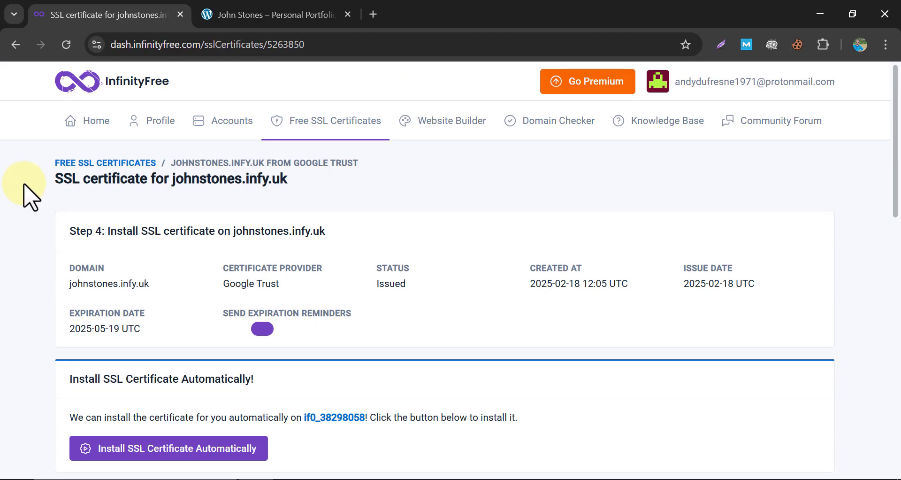
pyautogui.scroll(-10, 37, 202)
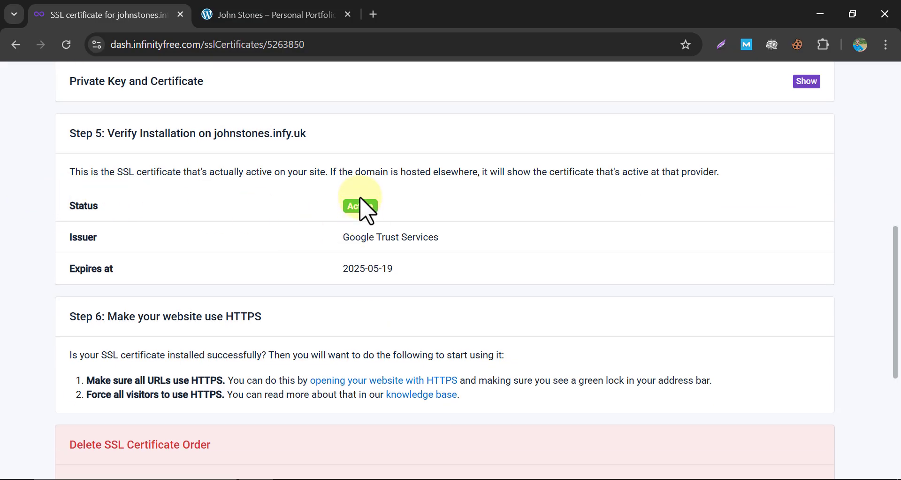
pyautogui.click(254, 14)
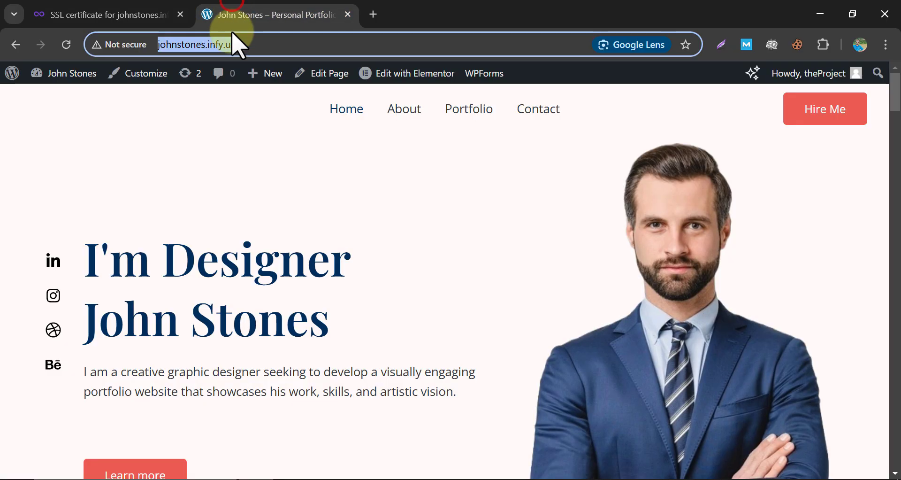
# Open johnstones.infy.uk over HTTPS from Step 6 and confirm the connection is secure.
pyautogui.click(66, 46)
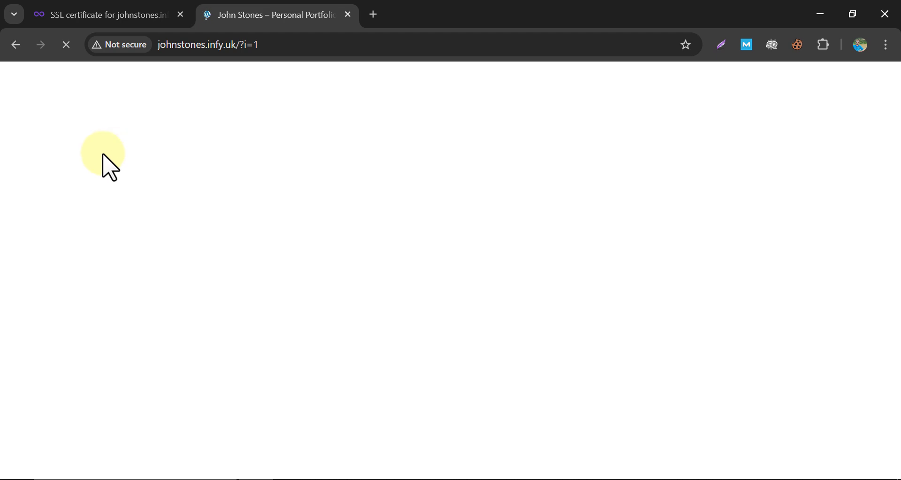
pyautogui.click(120, 12)
pyautogui.click(230, 9)
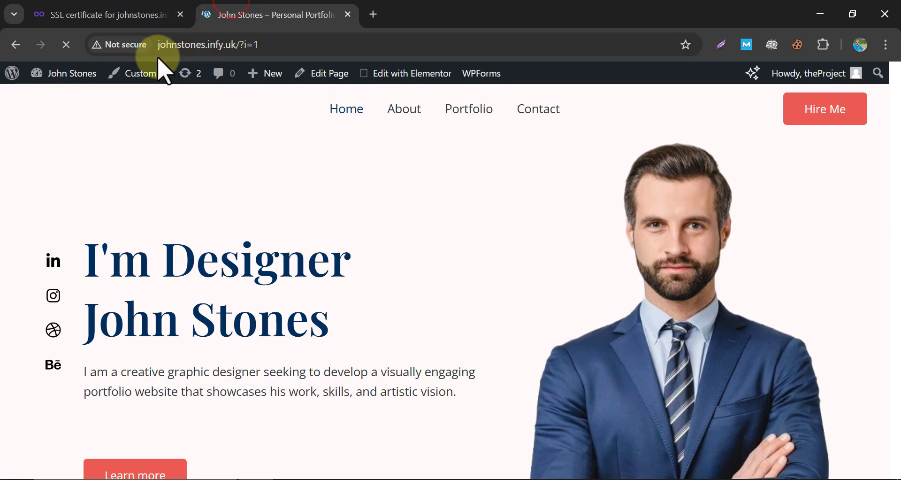
pyautogui.click(121, 12)
pyautogui.scroll(-3, 359, 312)
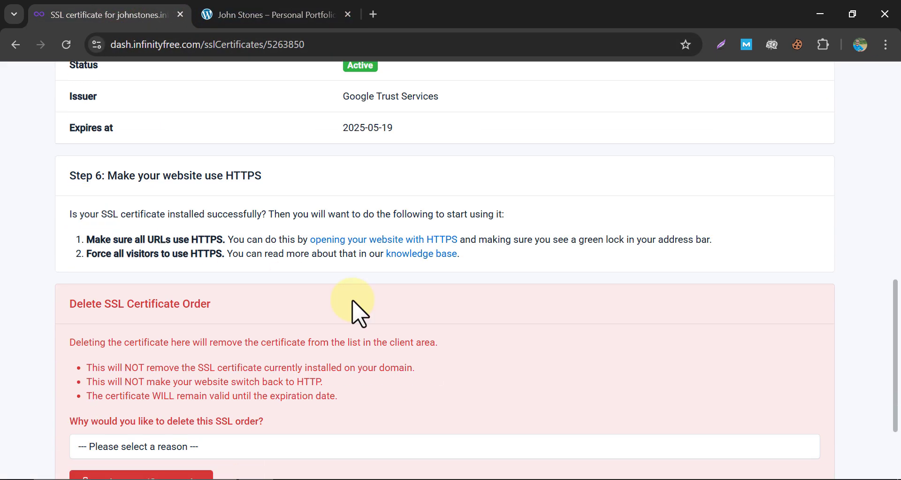
pyautogui.click(365, 240)
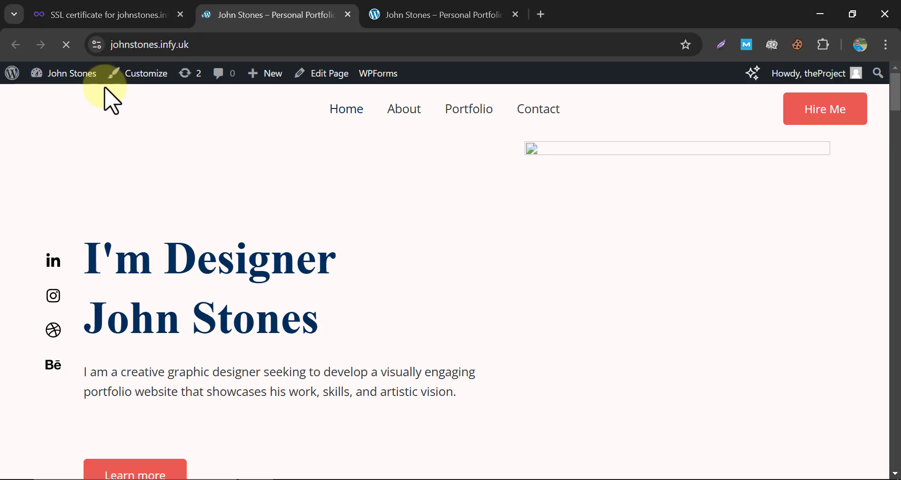
pyautogui.click(97, 45)
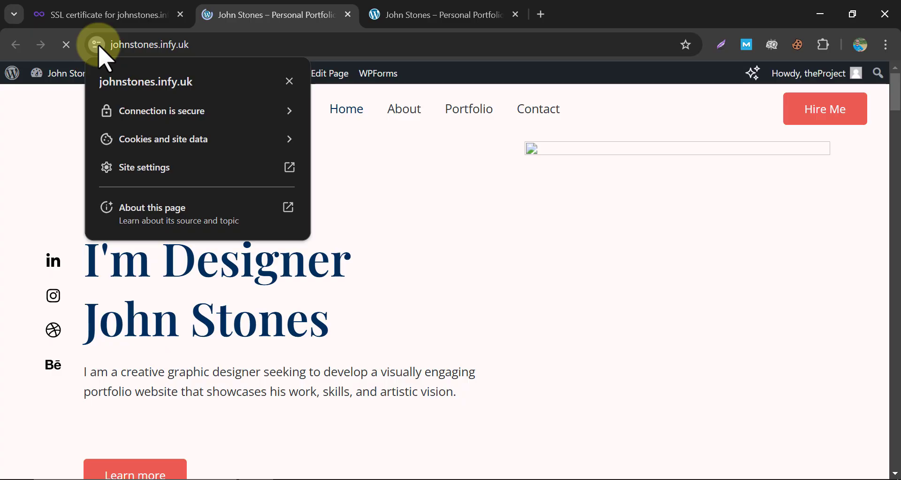
pyautogui.click(99, 46)
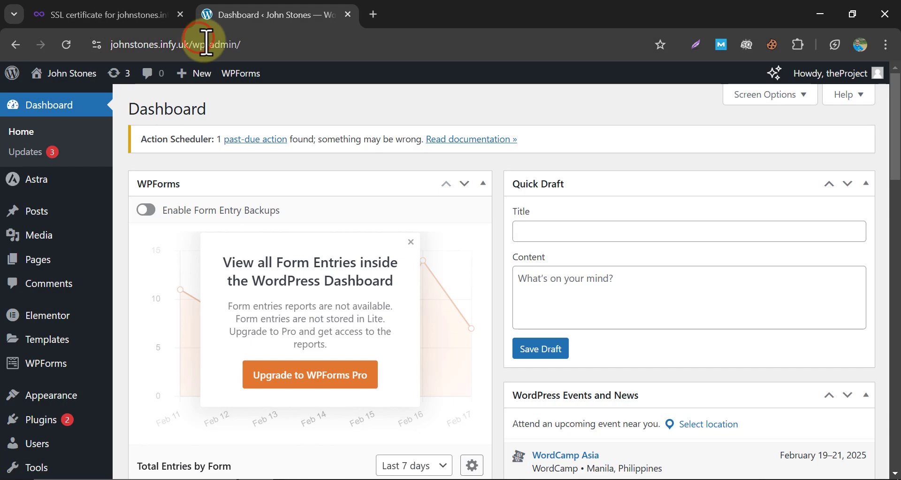
# Search new plugins for 'https' and install WP Force SSL & HTTPS SSL Redirect.
pyautogui.scroll(-3, 305, 202)
pyautogui.moveTo(42, 362)
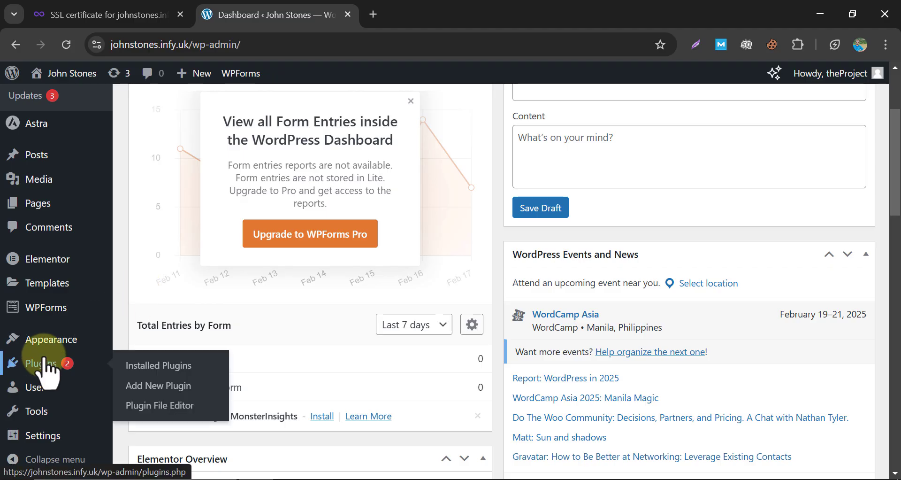
pyautogui.click(138, 391)
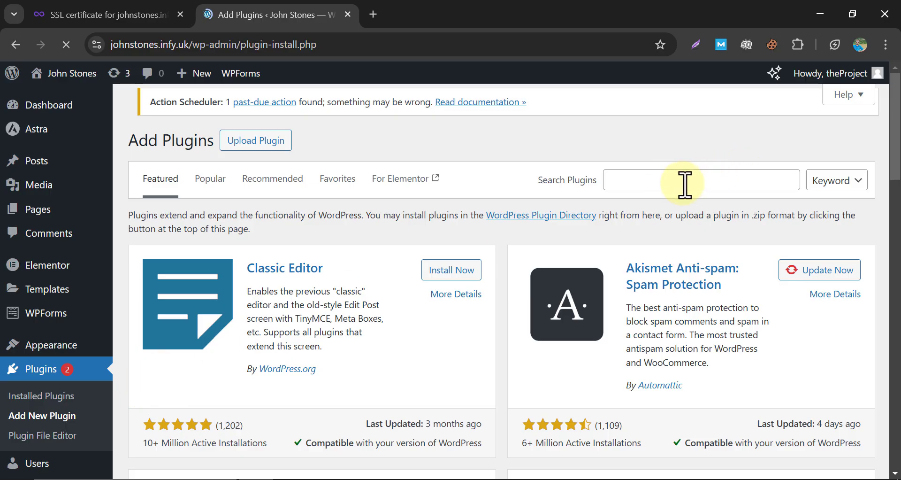
pyautogui.click(685, 183)
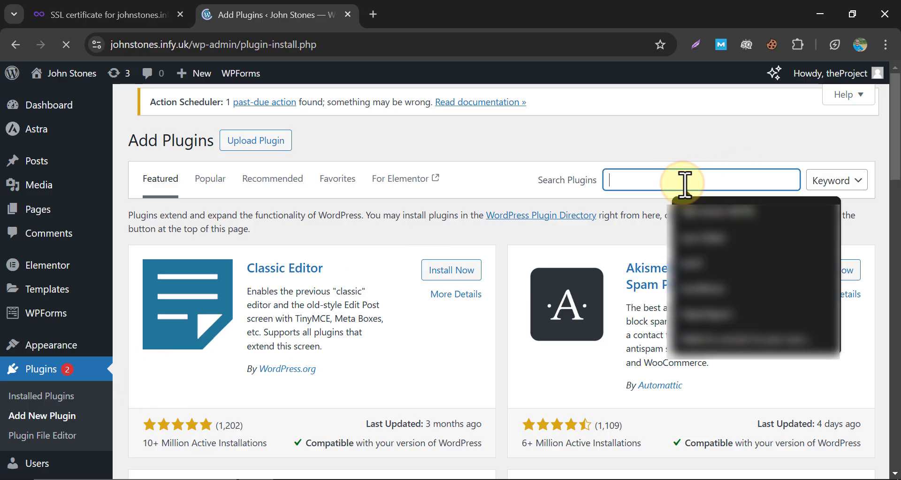
pyautogui.write('https')
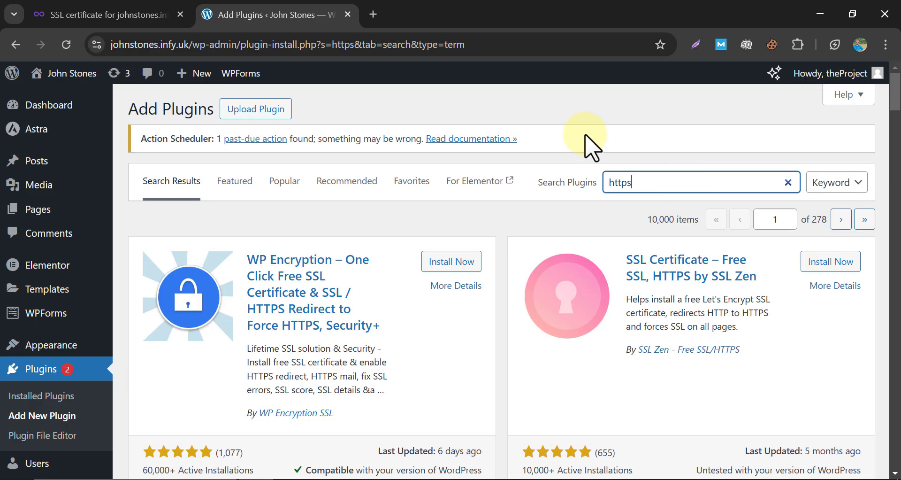
pyautogui.scroll(-5, 499, 201)
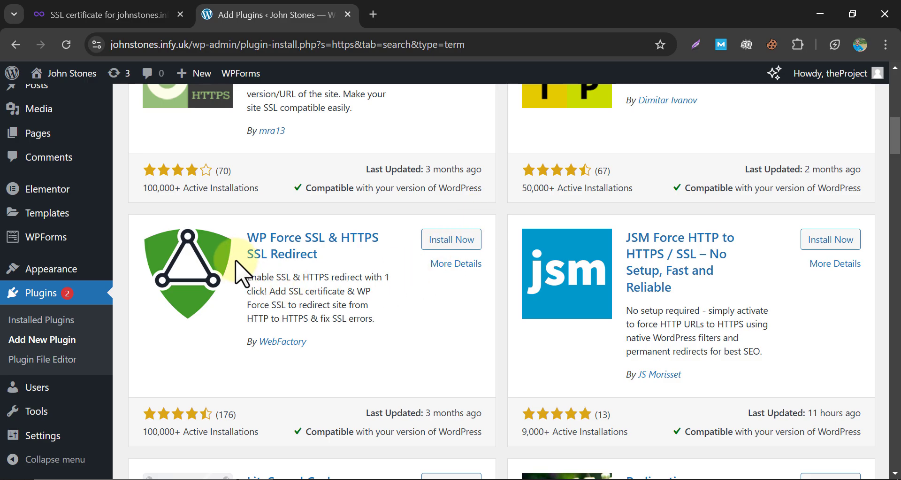
pyautogui.click(437, 241)
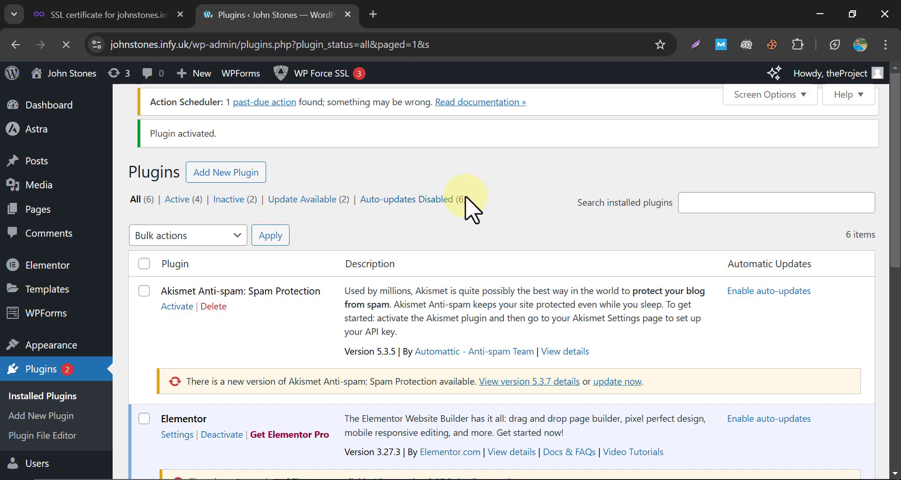
# Open the live portfolio site from the admin bar's Visit Site link in a new tab.
pyautogui.scroll(-4, 347, 264)
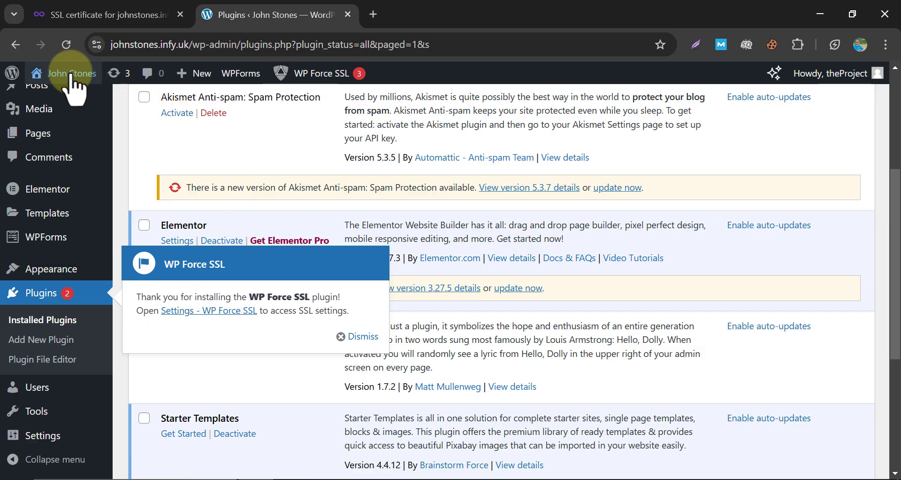
pyautogui.moveTo(63, 74)
pyautogui.rightClick(54, 102)
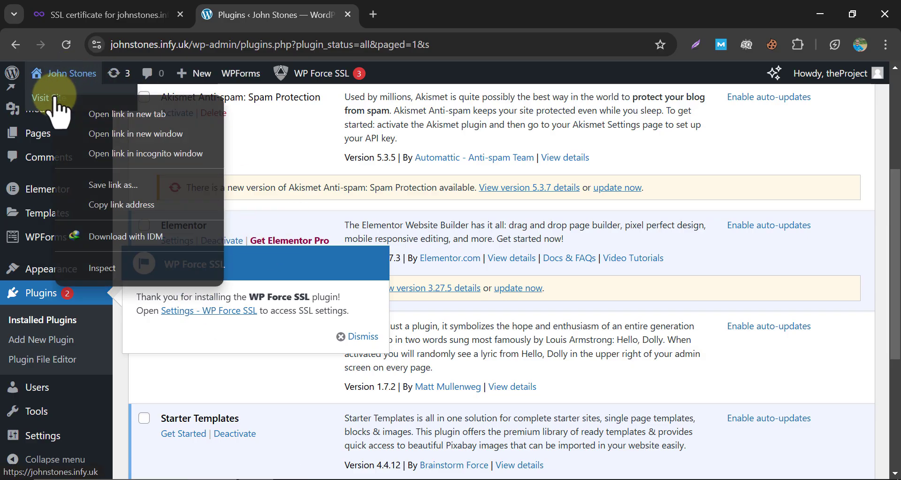
pyautogui.click(98, 113)
pyautogui.click(420, 16)
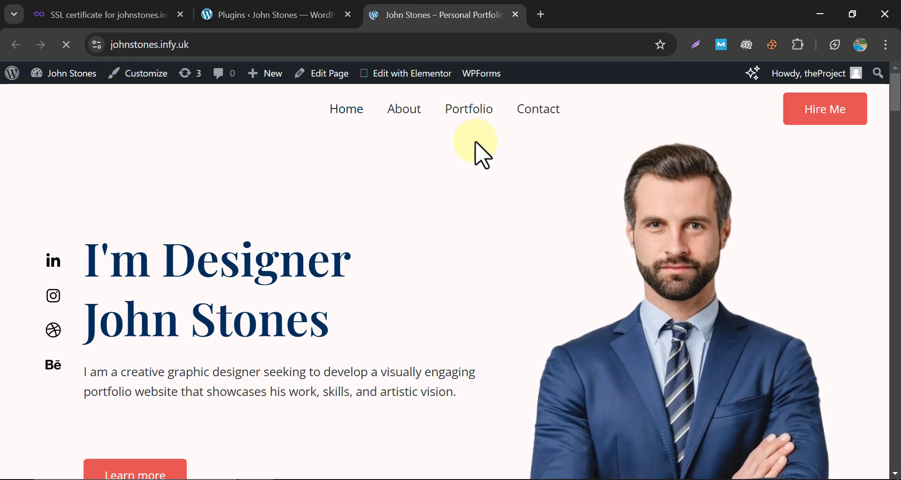
# Confirm in the site information that the portfolio's connection is secure.
pyautogui.scroll(-20, 469, 137)
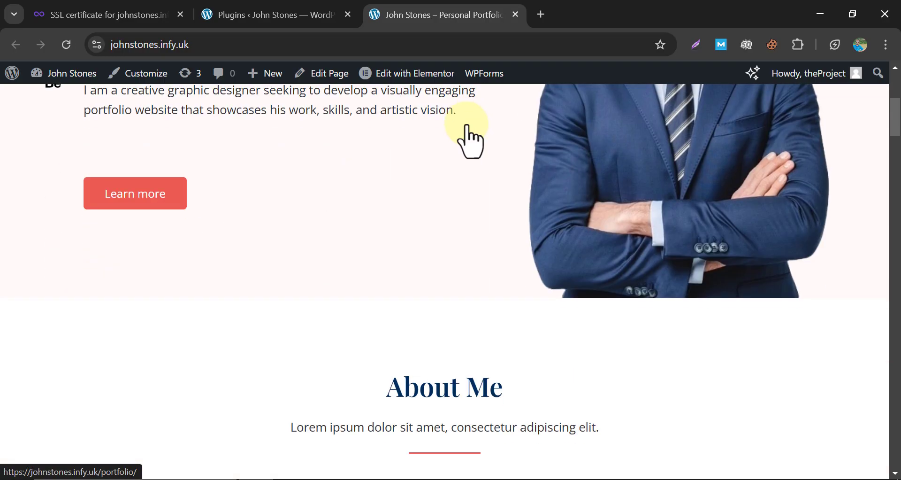
pyautogui.scroll(20, 427, 183)
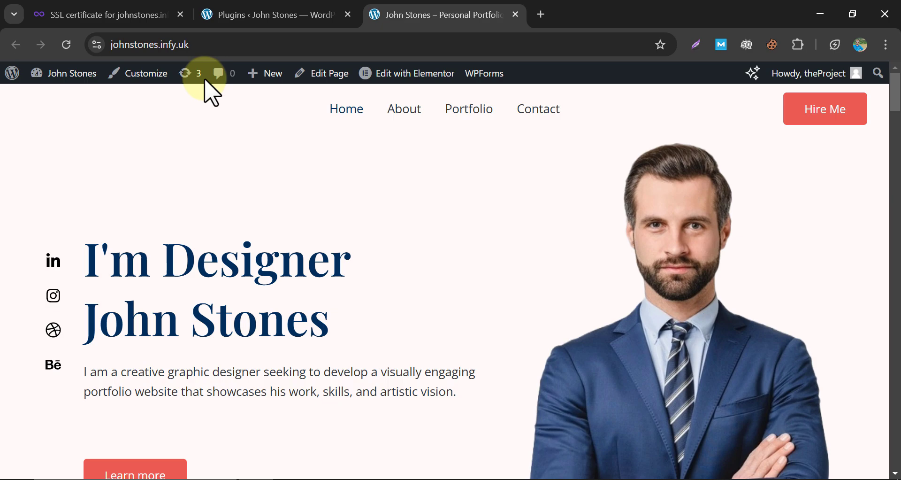
pyautogui.click(97, 45)
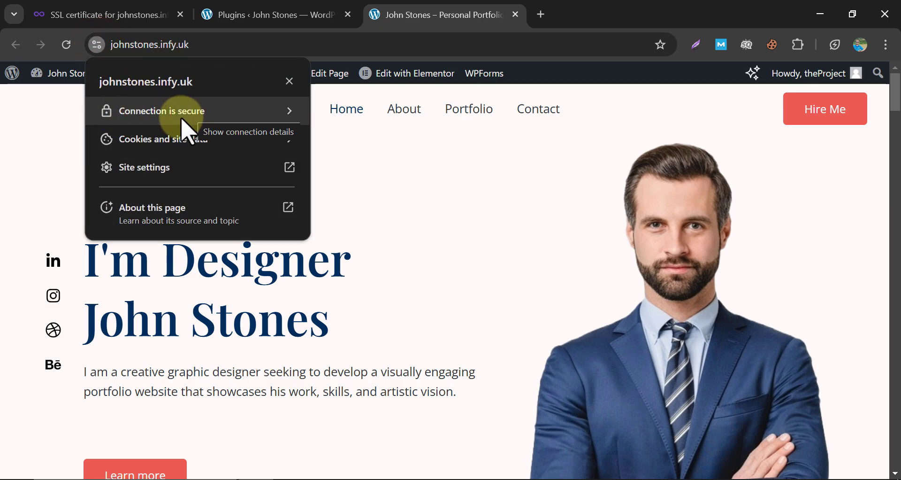
pyautogui.click(399, 224)
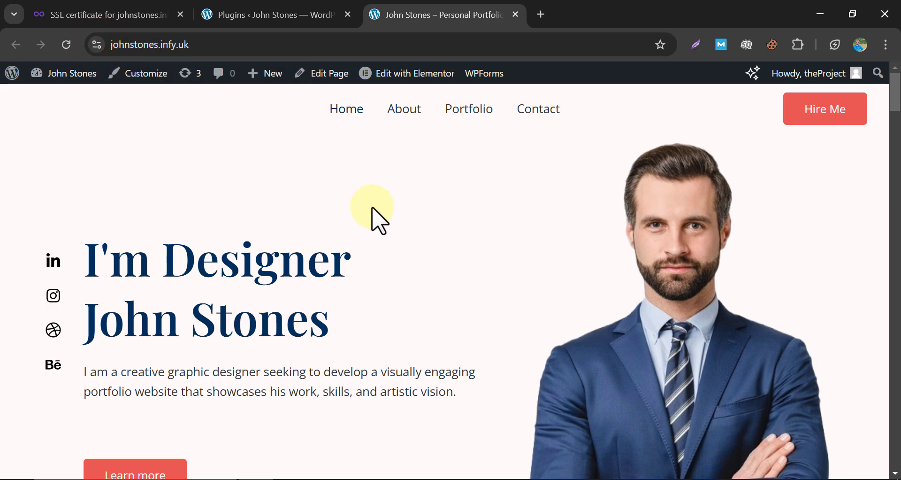